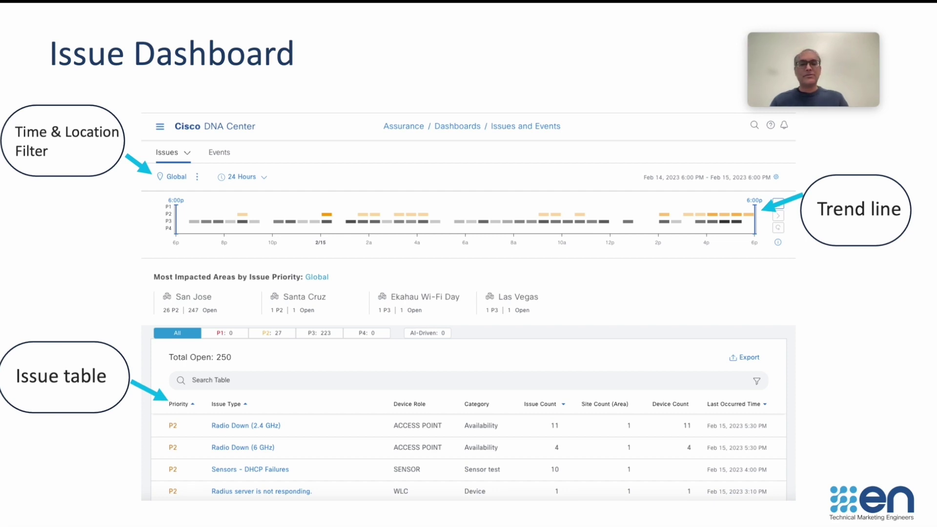
- Advance past the issue-instance detail and closing slides to the live Cisco DNA Center home page
key(Right)
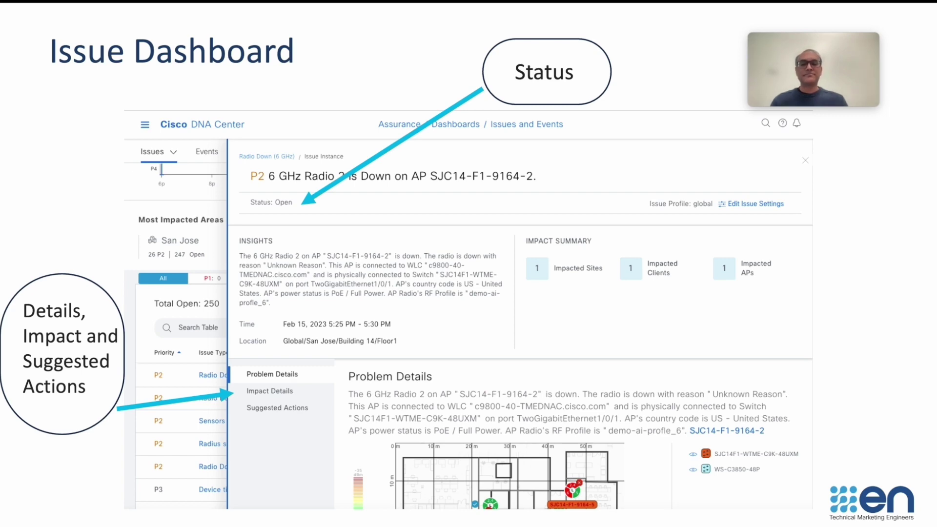
key(Right)
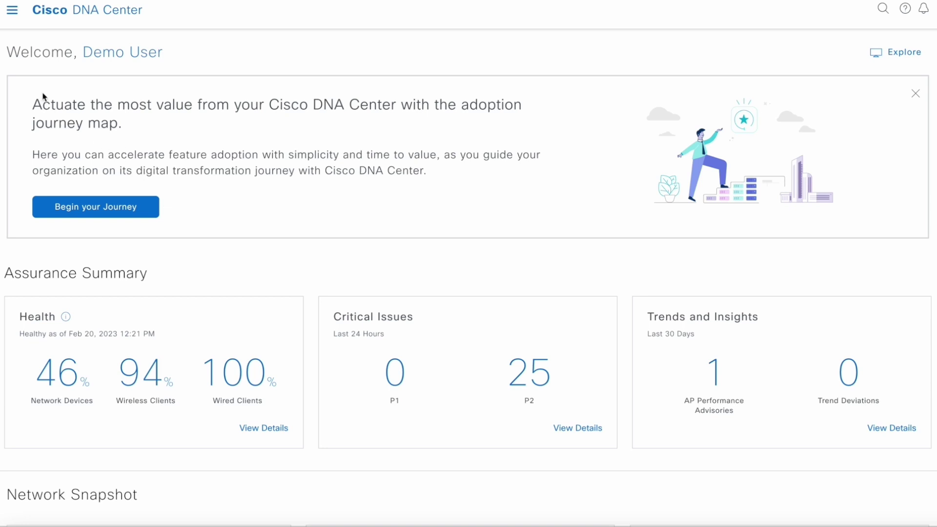
click(12, 17)
- Go to Assurance > Issues and Events, showing 243 open issues for Global over 24 hours
mouse_move(46, 151)
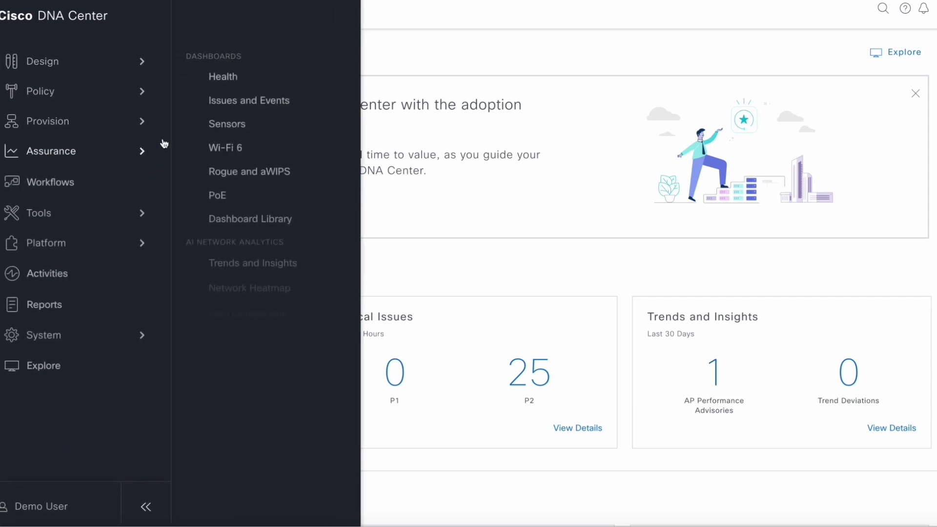
click(219, 101)
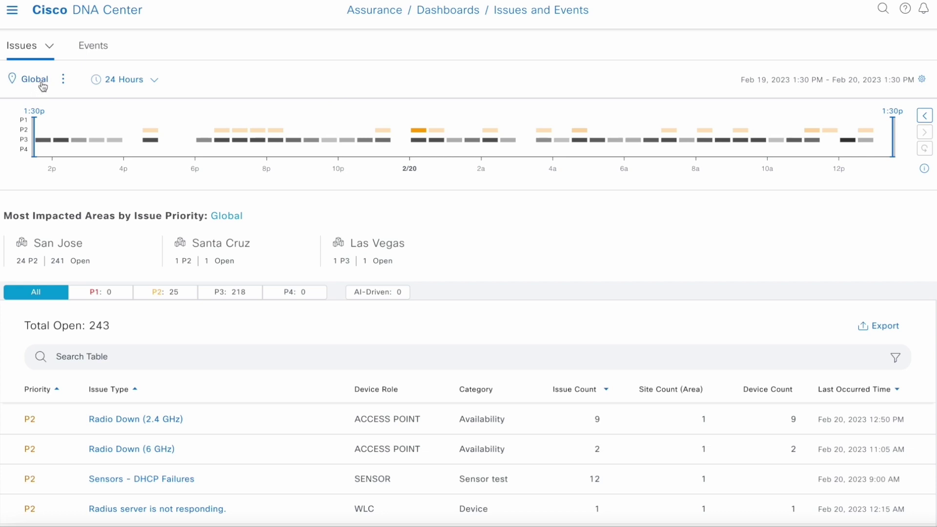
click(40, 84)
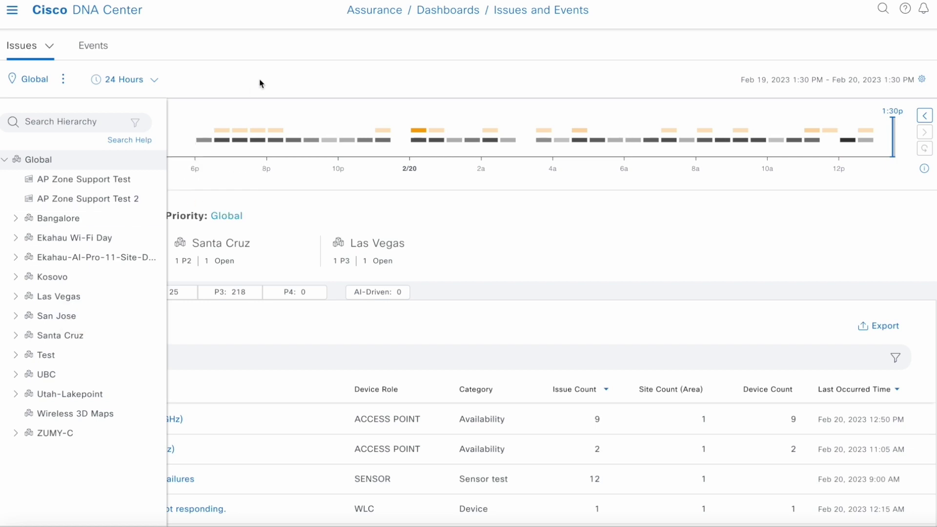
click(185, 84)
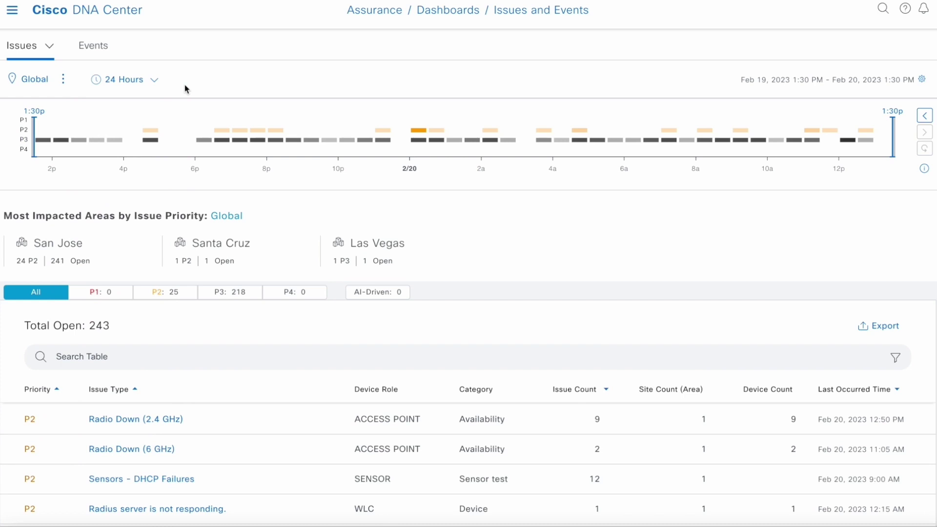
click(155, 83)
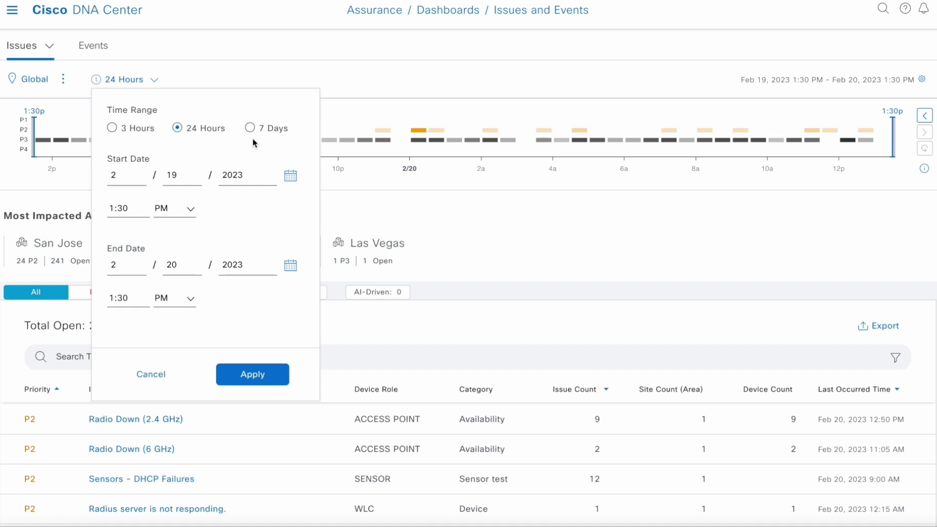
click(375, 82)
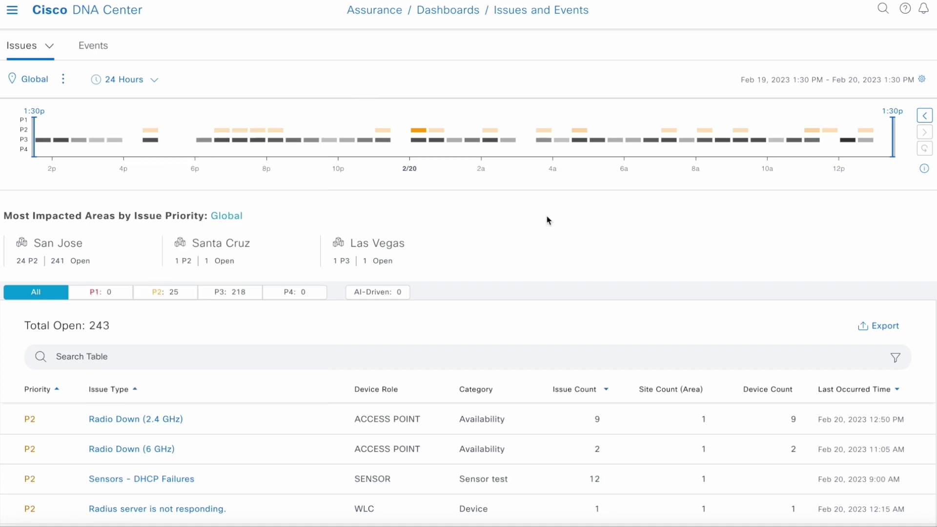
mouse_move(426, 146)
scroll(269, 212, down, 2)
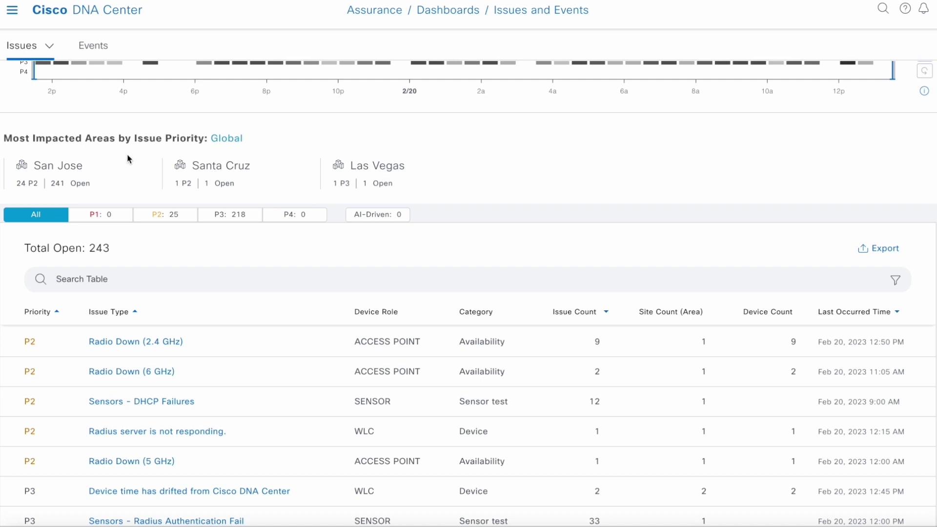
- Scroll down to the 18-record issues table and open the P2 Radio Down (5 GHz) issue
scroll(244, 166, down, 3)
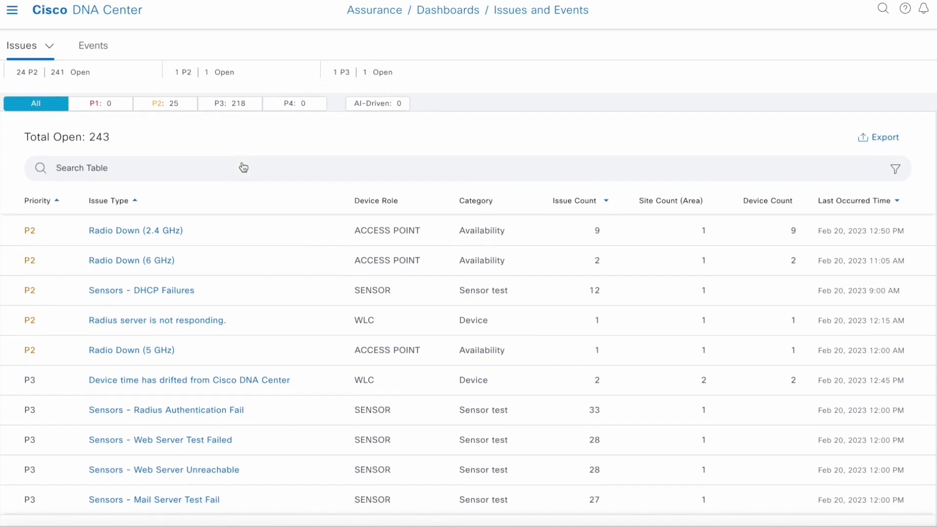
scroll(243, 168, down, 1)
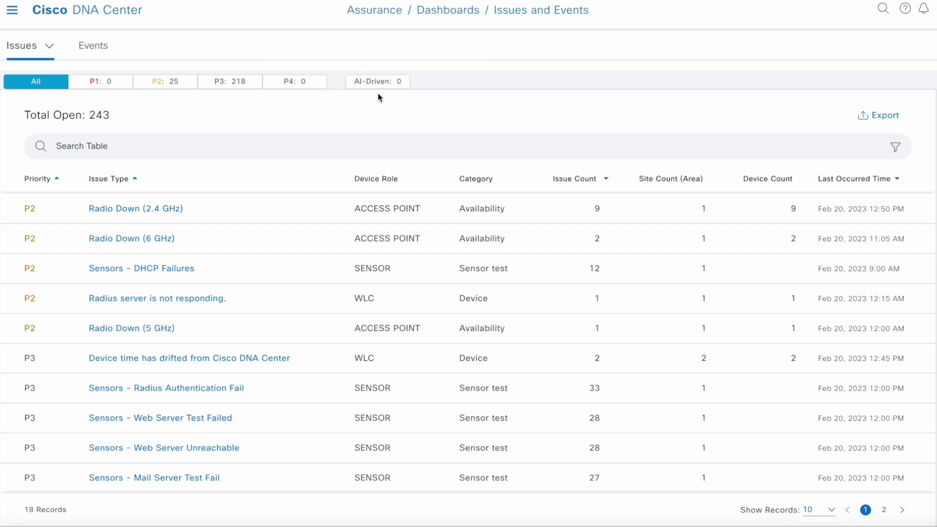
scroll(380, 97, down, 1)
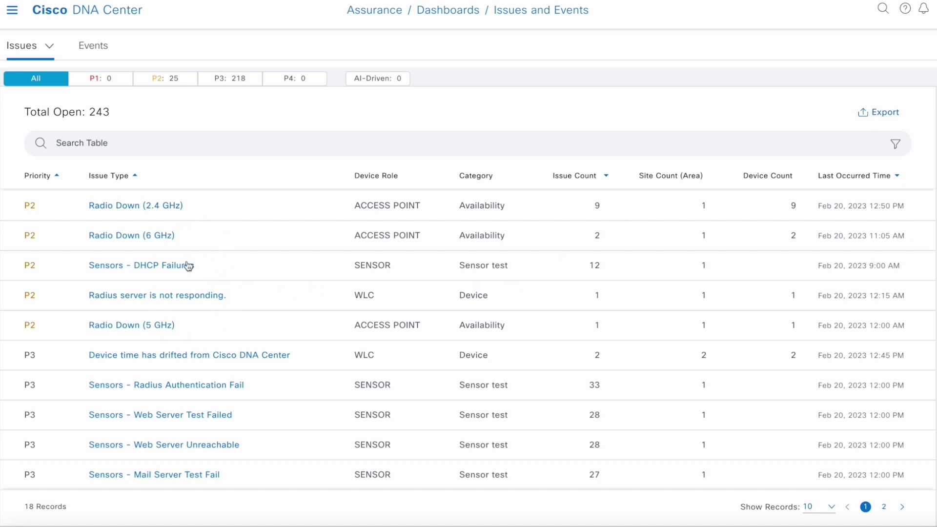
scroll(165, 304, up, 2)
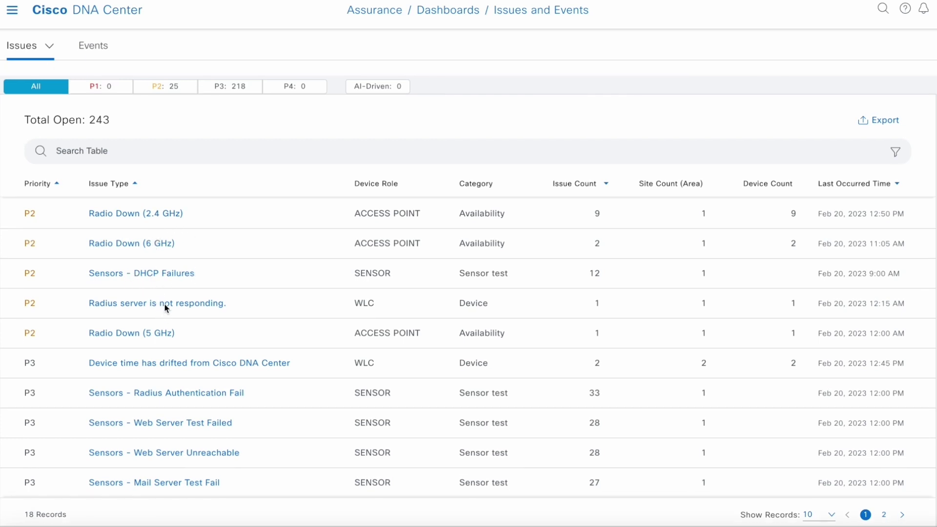
scroll(165, 304, down, 1)
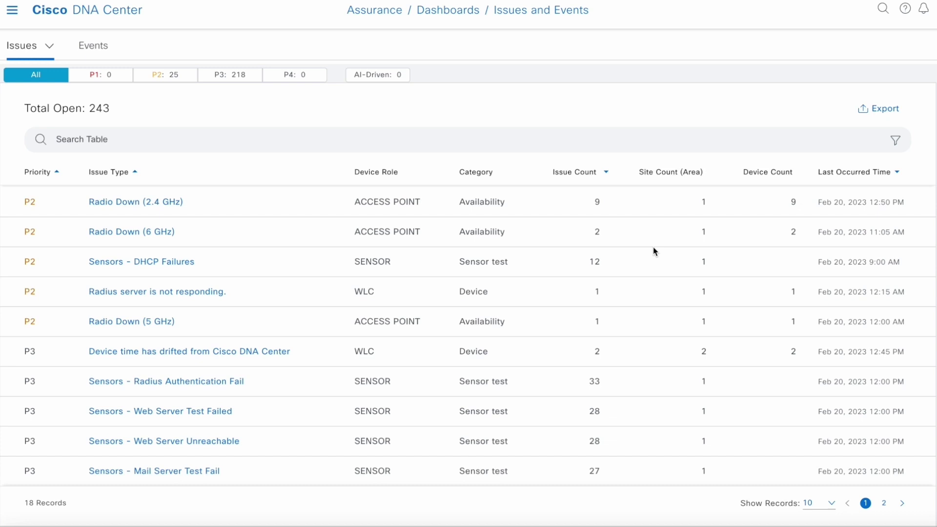
scroll(653, 247, down, 1)
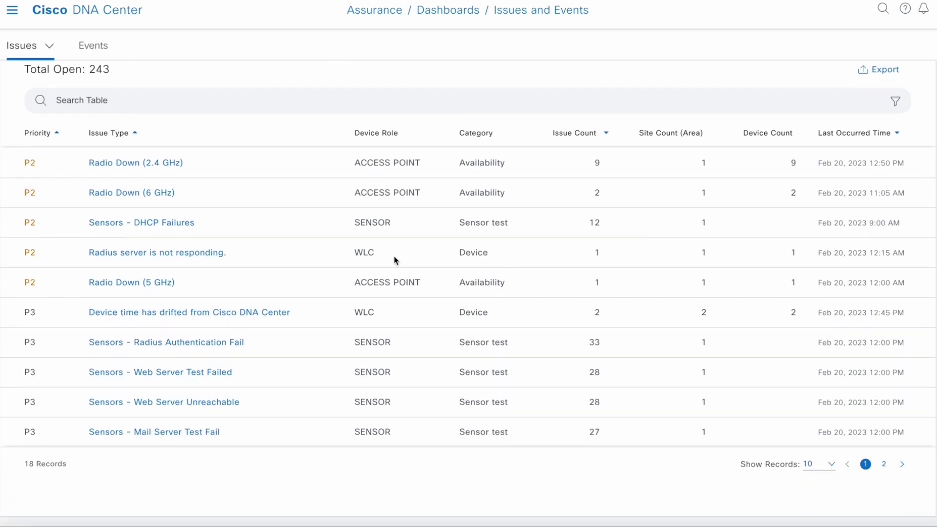
click(162, 287)
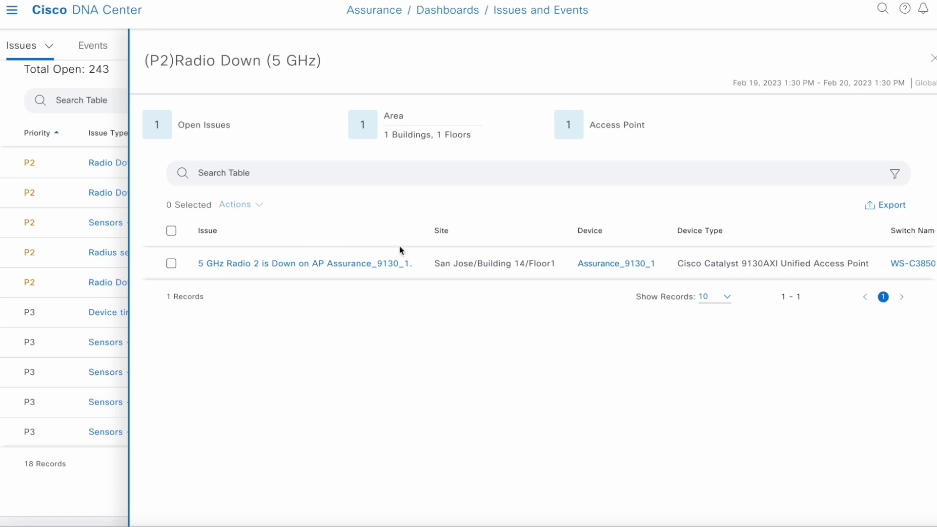
scroll(400, 264, right, 2)
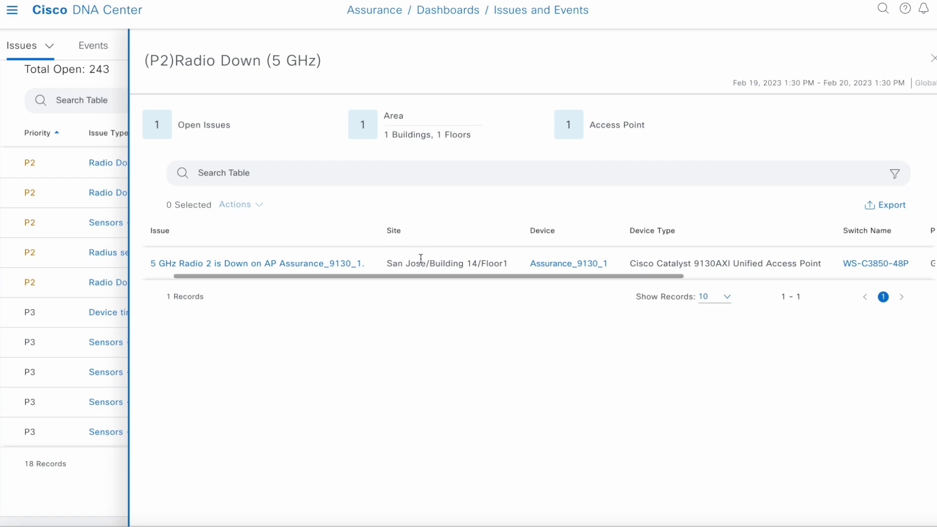
scroll(421, 258, right, 3)
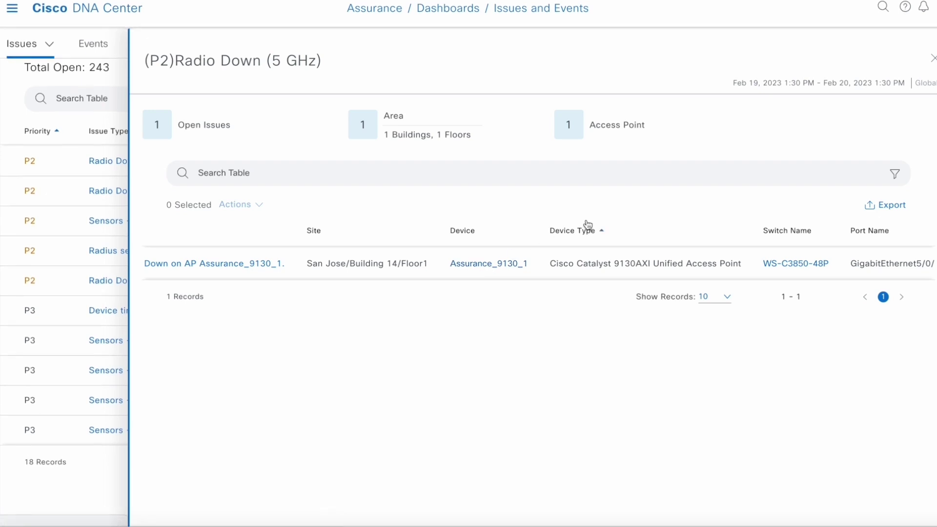
scroll(592, 254, right, 5)
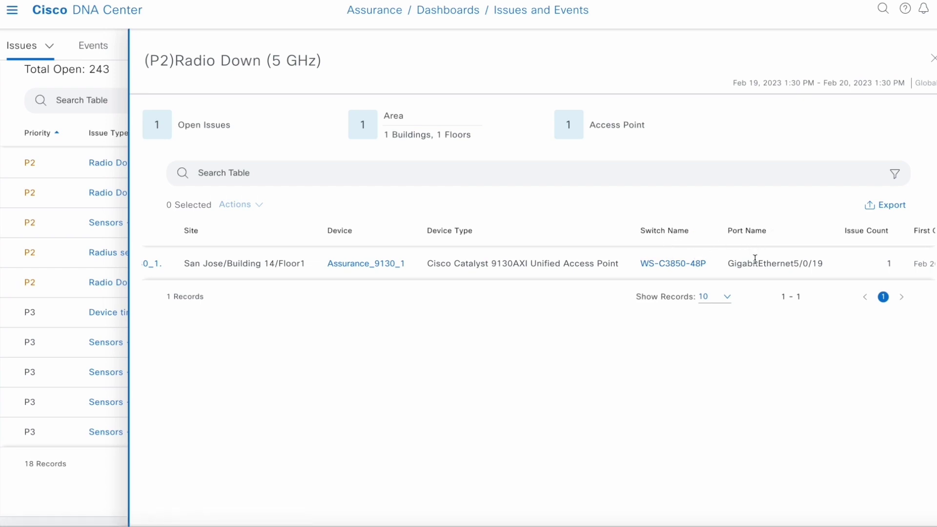
scroll(756, 259, left, 5)
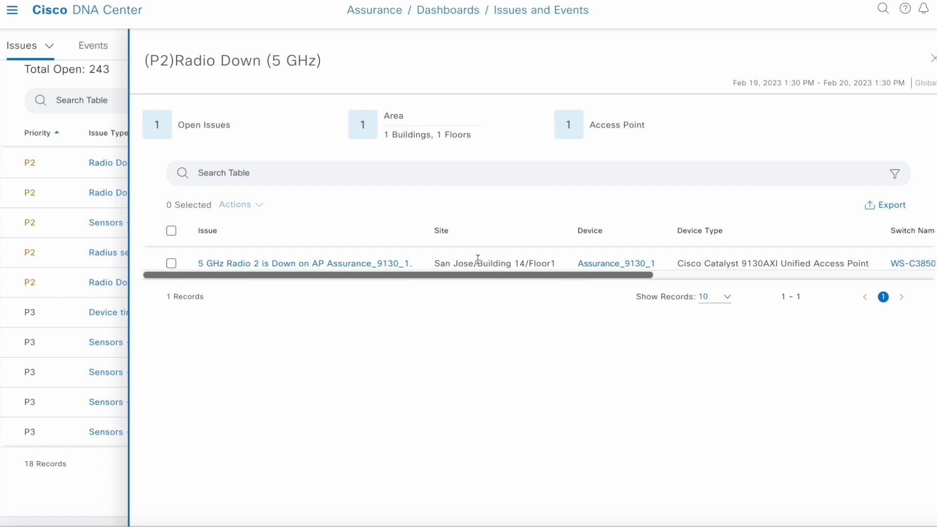
click(398, 265)
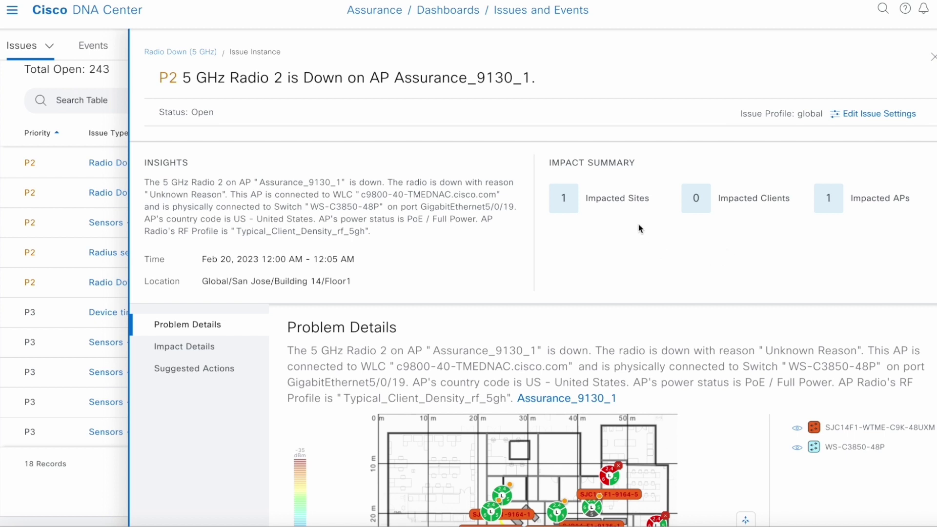
- Scroll the issue instance to see the Unknown Reason radio-down cause on port GigabitEthernet5/0/19
scroll(773, 241, down, 3)
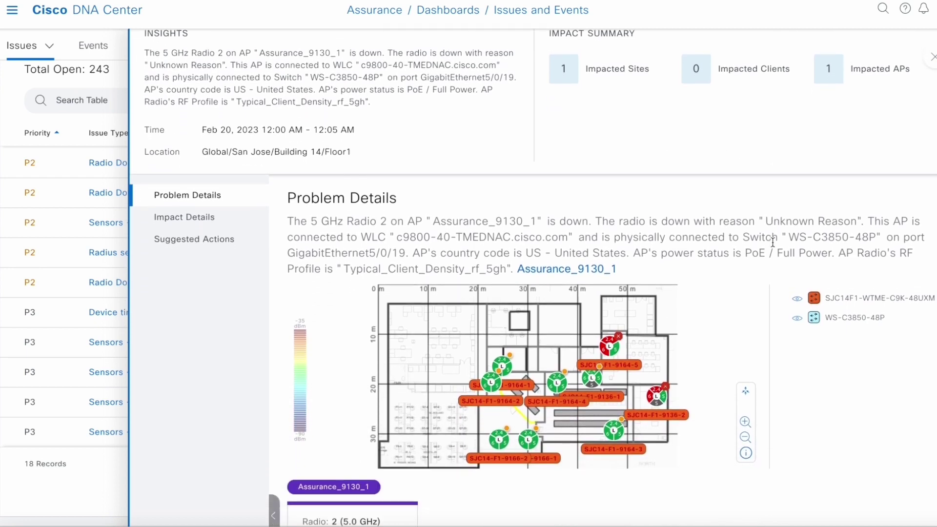
scroll(773, 243, down, 1)
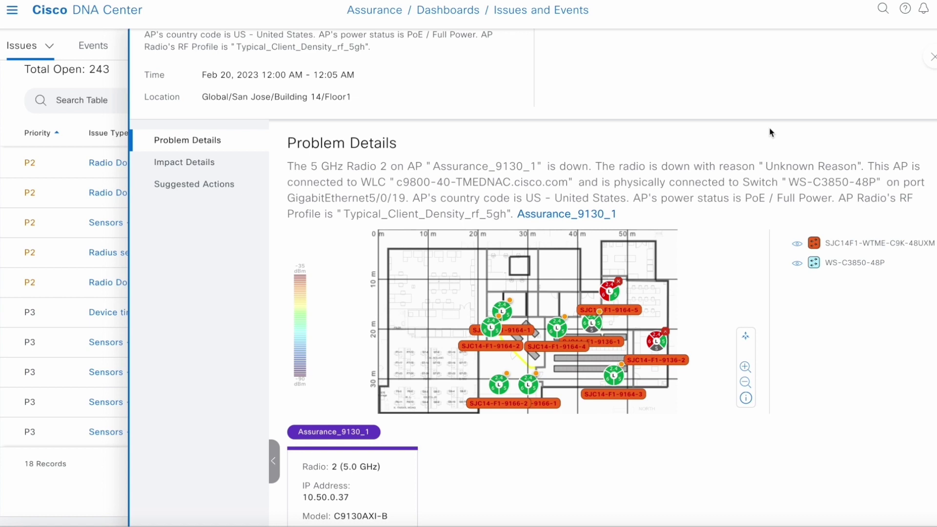
scroll(773, 147, down, 1)
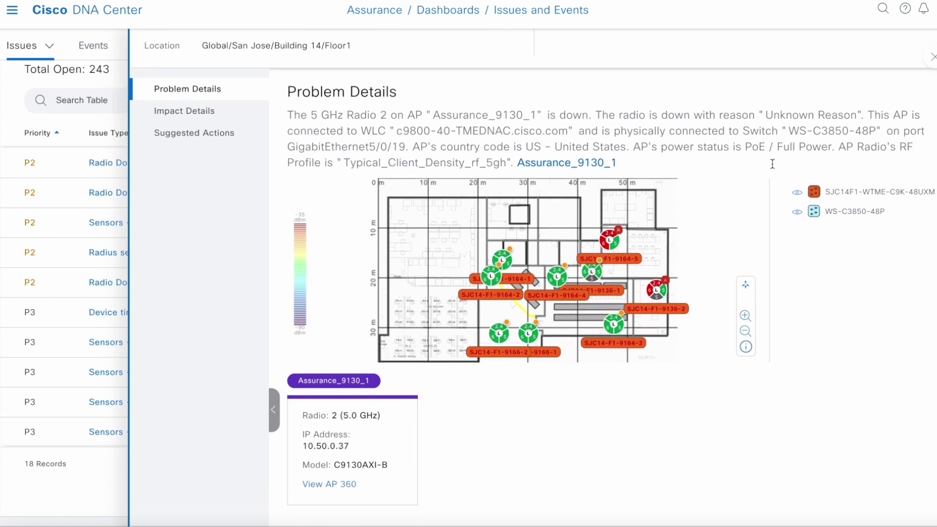
scroll(769, 166, down, 1)
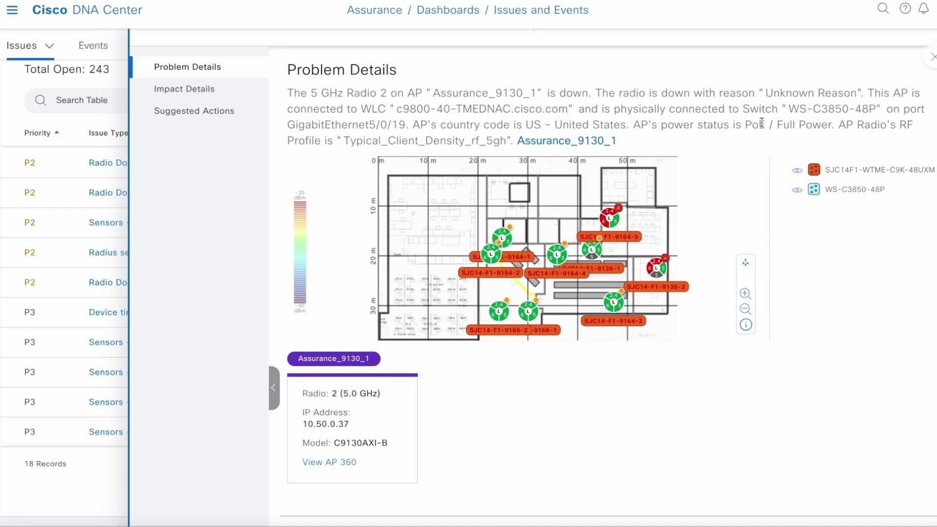
scroll(761, 122, up, 1)
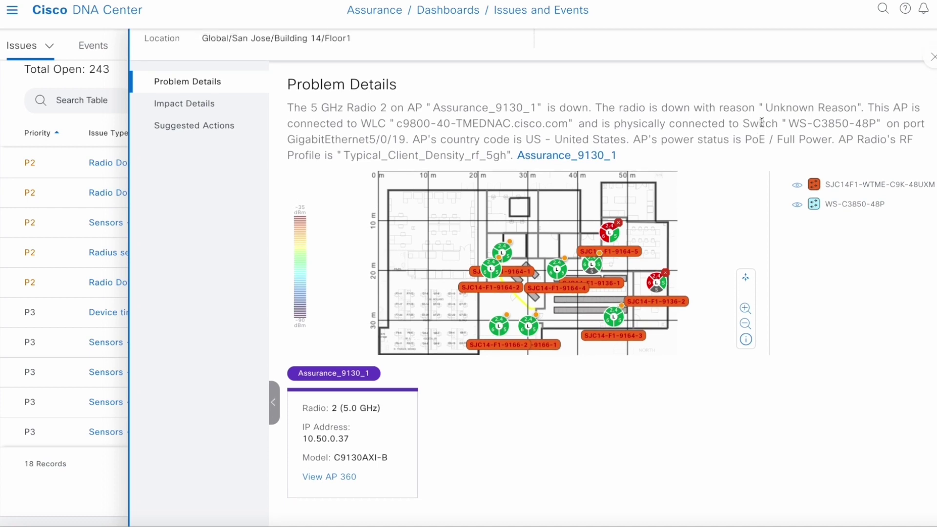
scroll(762, 122, down, 5)
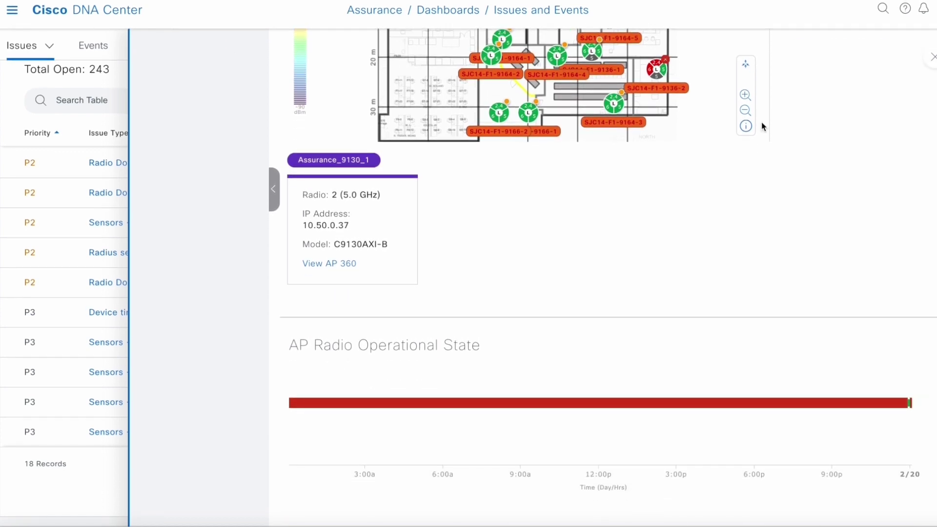
scroll(762, 122, up, 5)
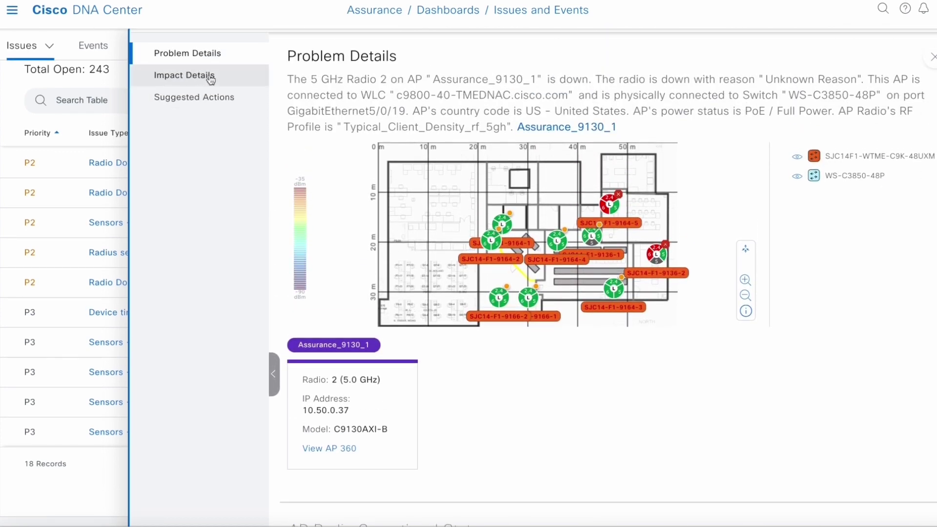
click(208, 78)
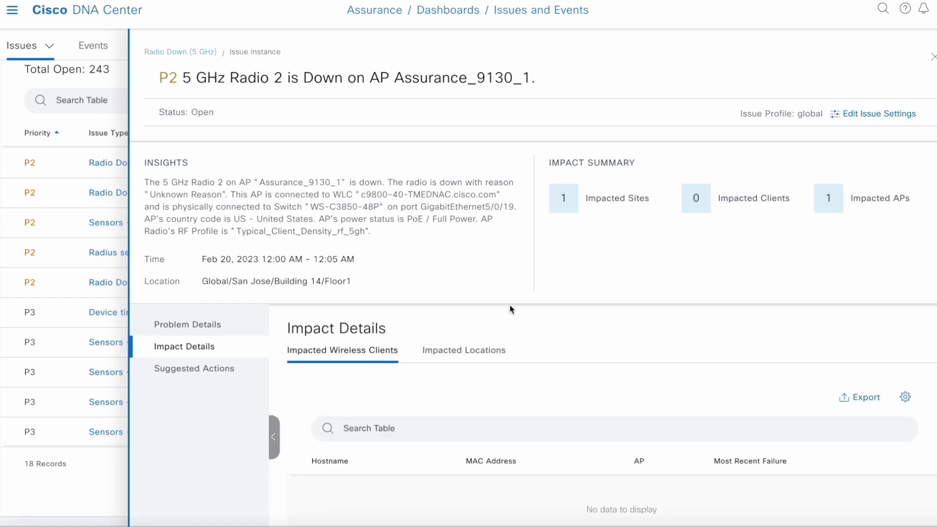
- Show the single impacted location, Global/San Jose, Building 14, Floor1
scroll(511, 310, down, 1)
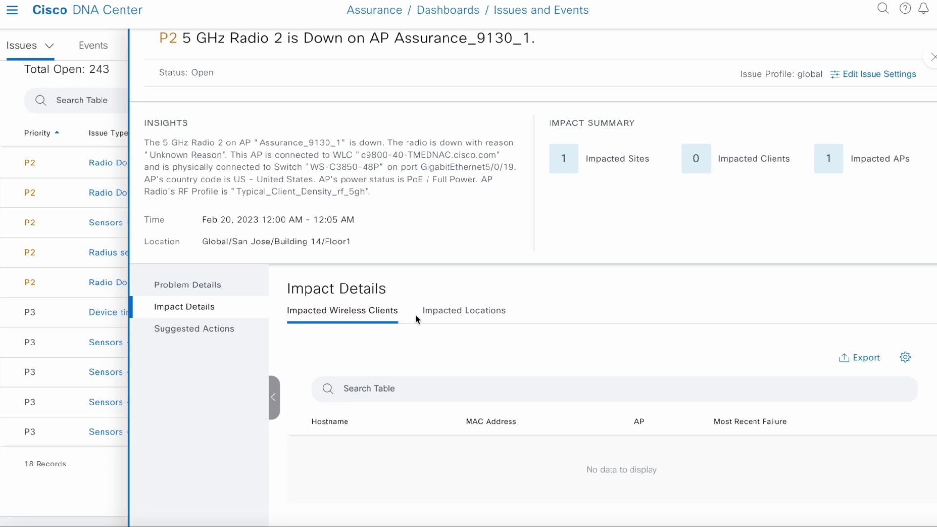
click(449, 317)
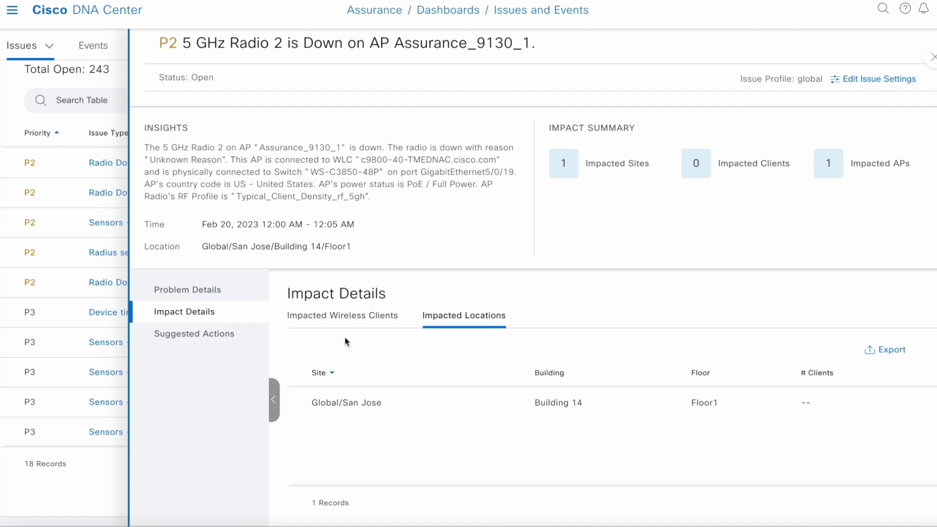
click(231, 337)
- Review the nine suggested actions, including checking AP power and WLC regulatory domain support
scroll(611, 311, down, 5)
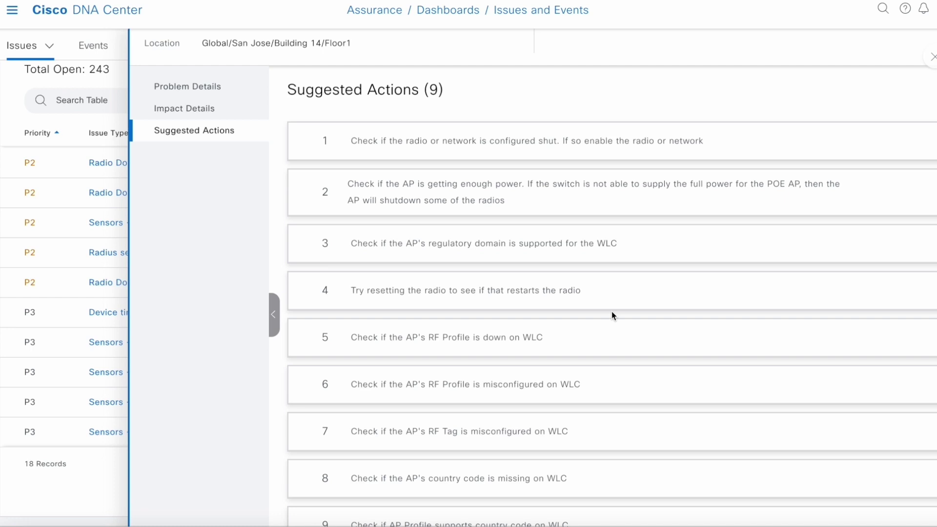
scroll(613, 315, up, 5)
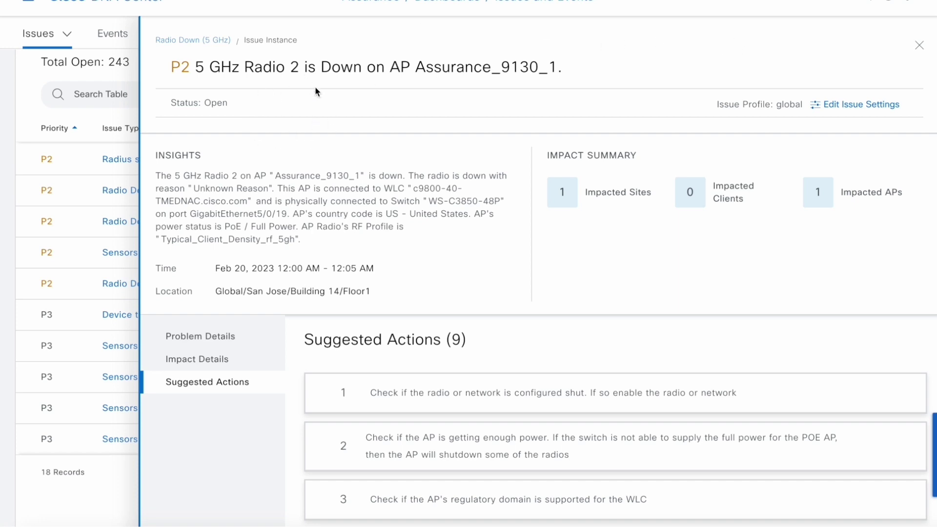
- Close the issue details to return to 243 open issues (26 P2, 217 P3)
click(918, 46)
- Switch the issue status filter to Resolved, listing 90 resolved Radio Down issues
scroll(321, 175, up, 5)
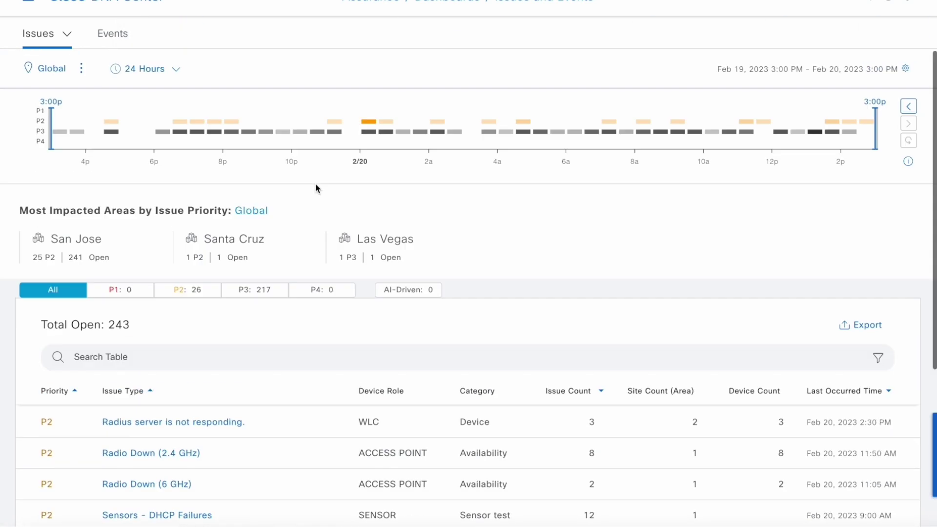
click(66, 44)
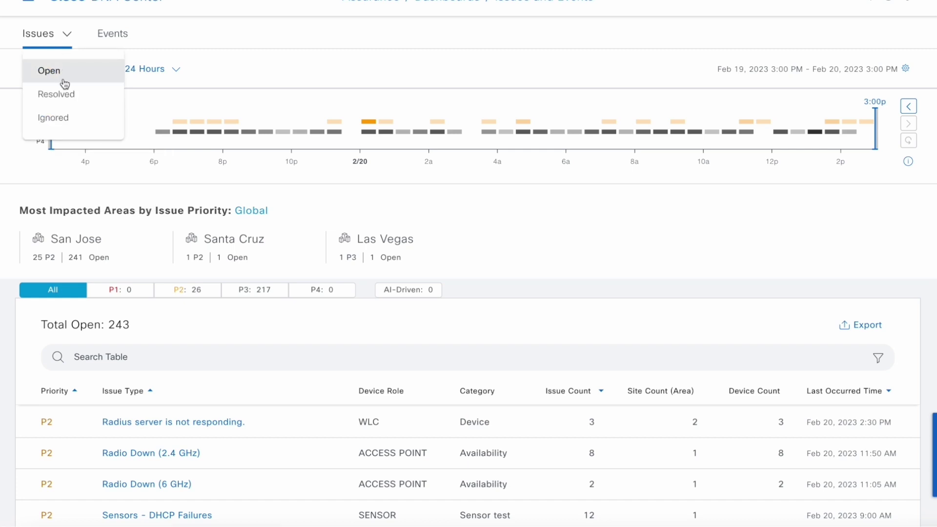
click(65, 95)
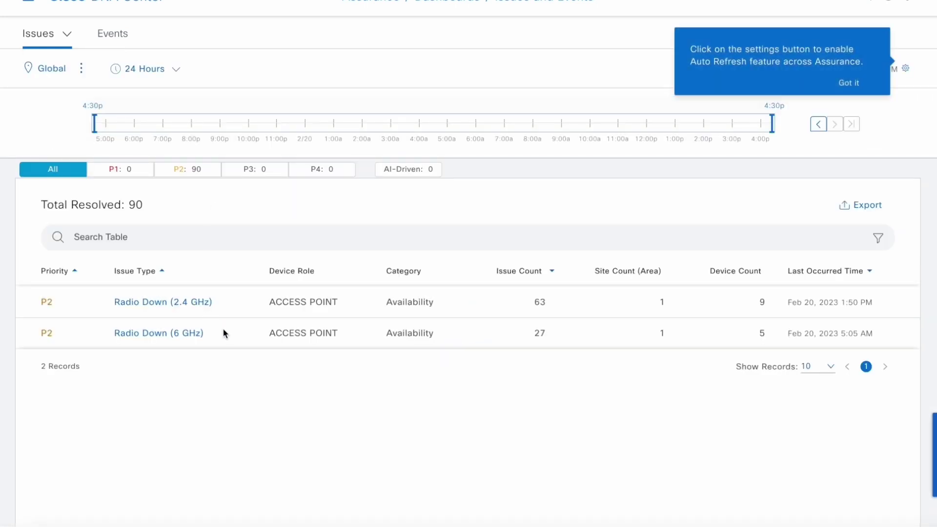
click(67, 33)
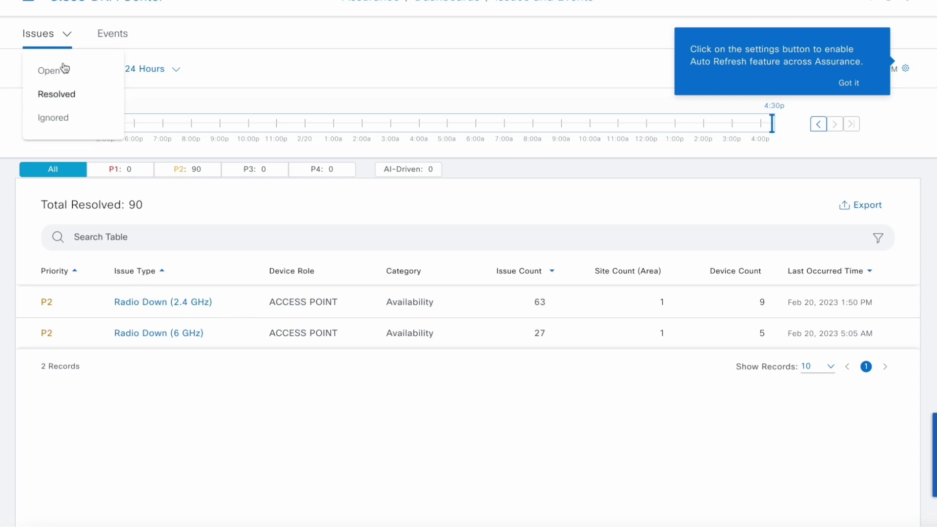
- Switch the issue status filter to Ignored, showing a total of 0 and an empty table
click(68, 123)
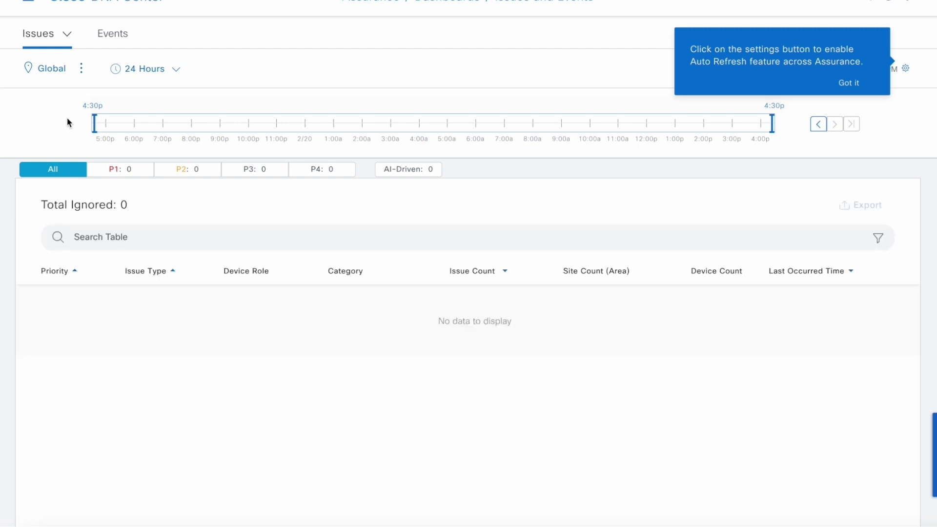
click(66, 37)
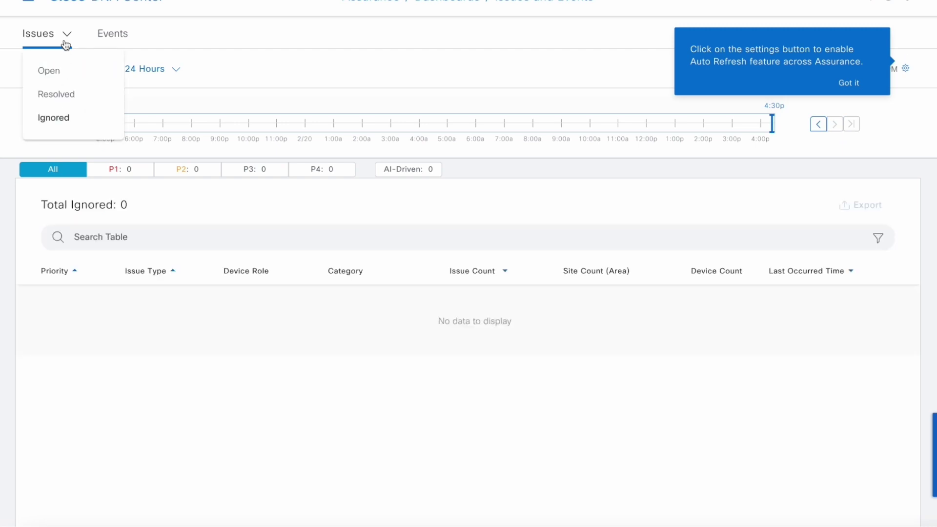